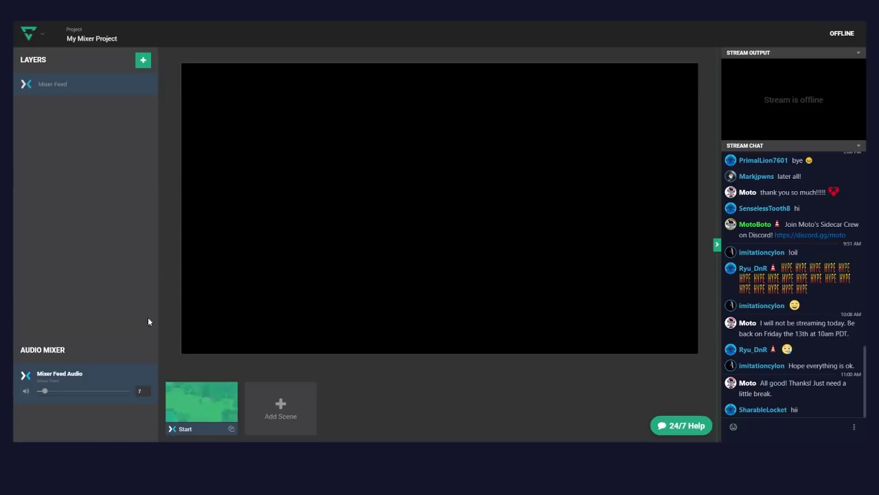
Step: Add a new Image Slideshow layer, My Slideshow, to the Start scene
mouse_move(187, 420)
mouse_move(208, 410)
mouse_move(69, 82)
left_click(142, 61)
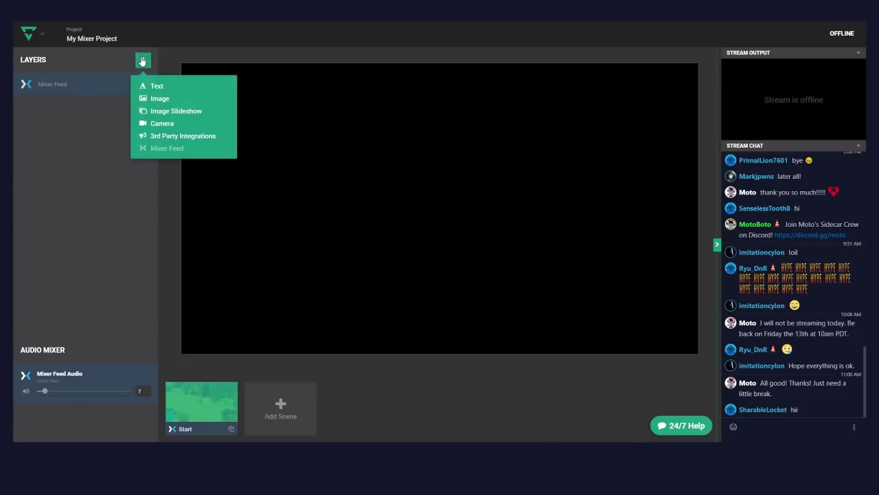
left_click(178, 111)
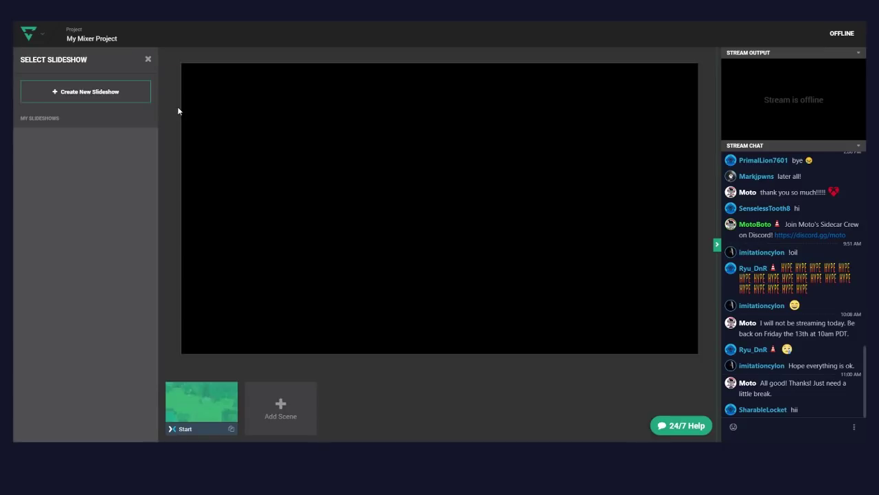
left_click(70, 94)
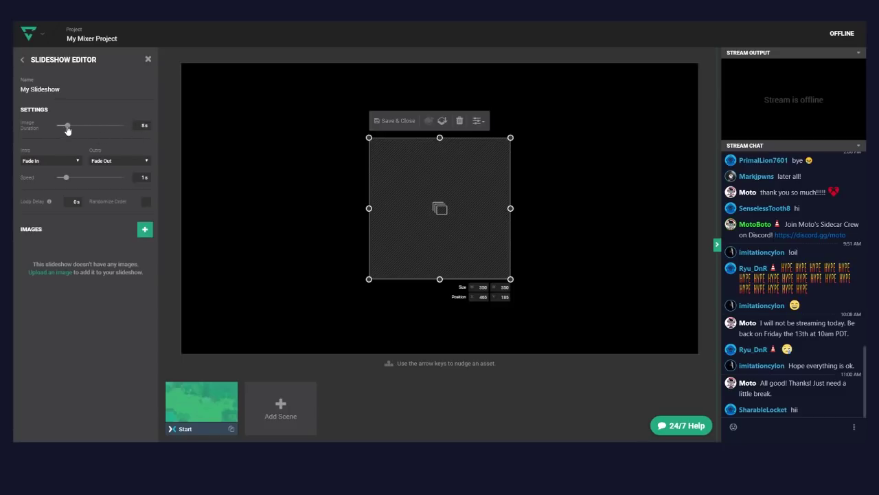
Step: Shorten the slideshow's Image Duration and bring up the Images library to add slides
left_click_drag(68, 126, 64, 127)
left_click(144, 231)
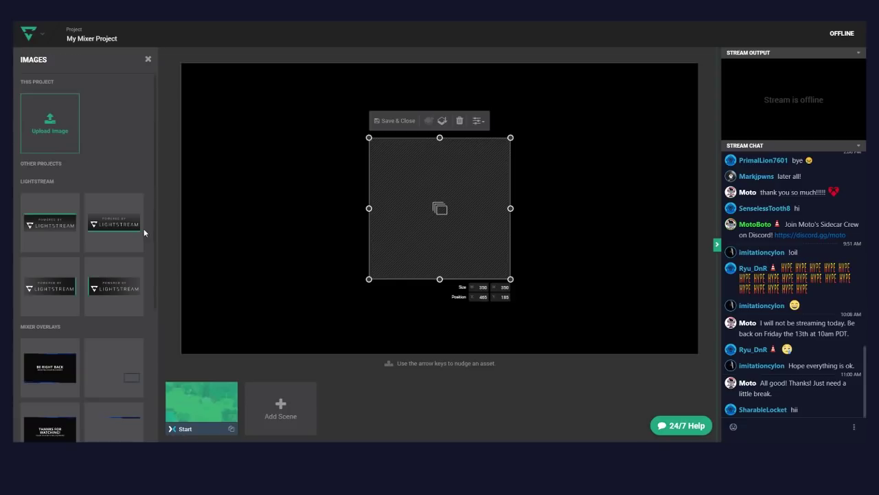
Step: Upload the five promo-slide PNGs from My Computer into My Slideshow
left_click(51, 121)
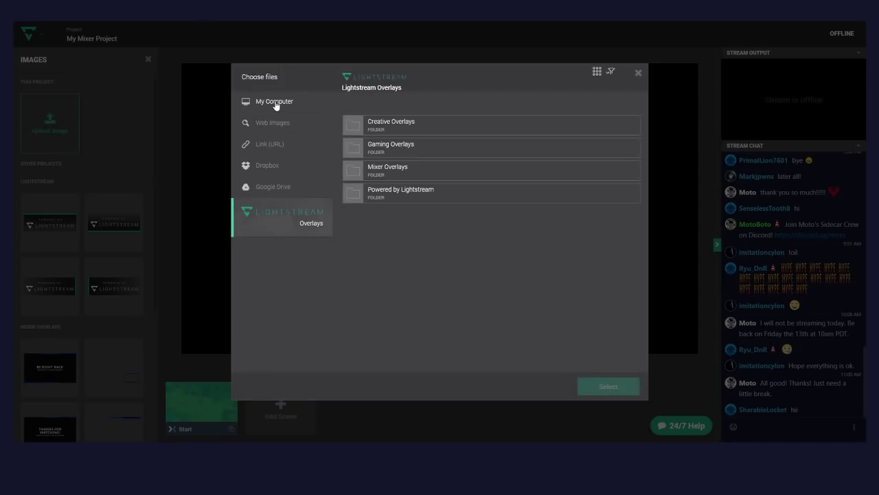
left_click(275, 105)
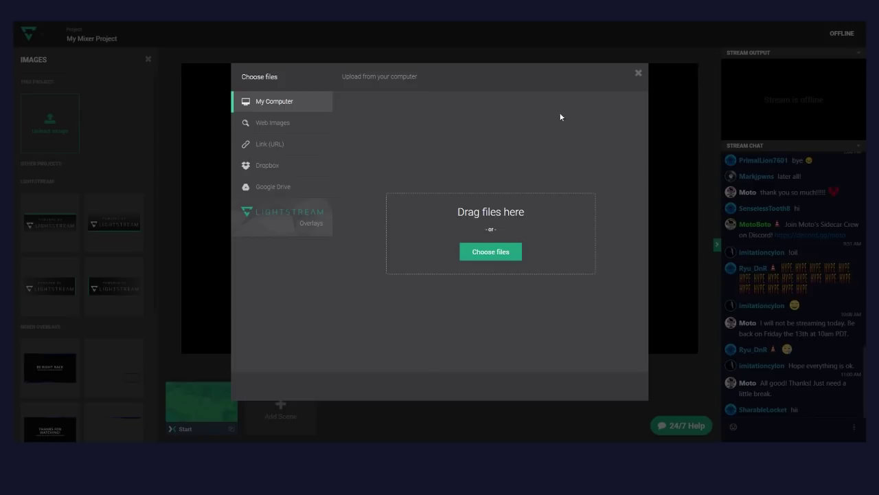
left_click_drag(695, 387, 543, 294)
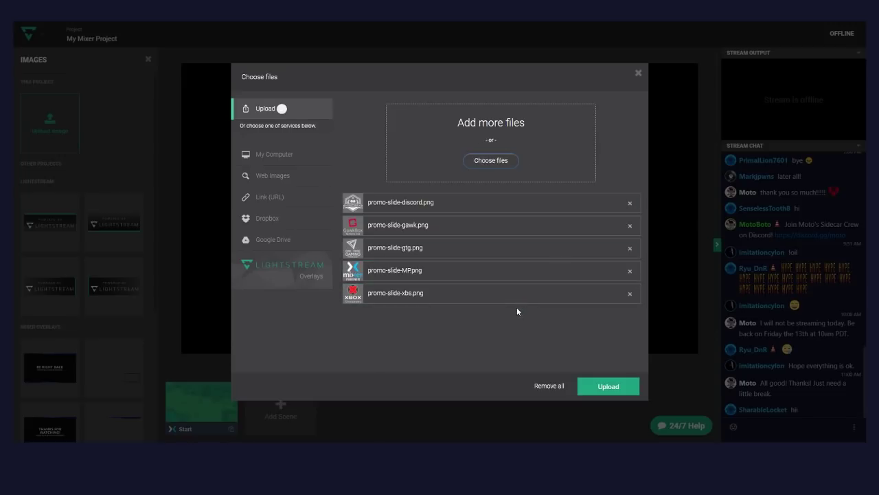
left_click(608, 386)
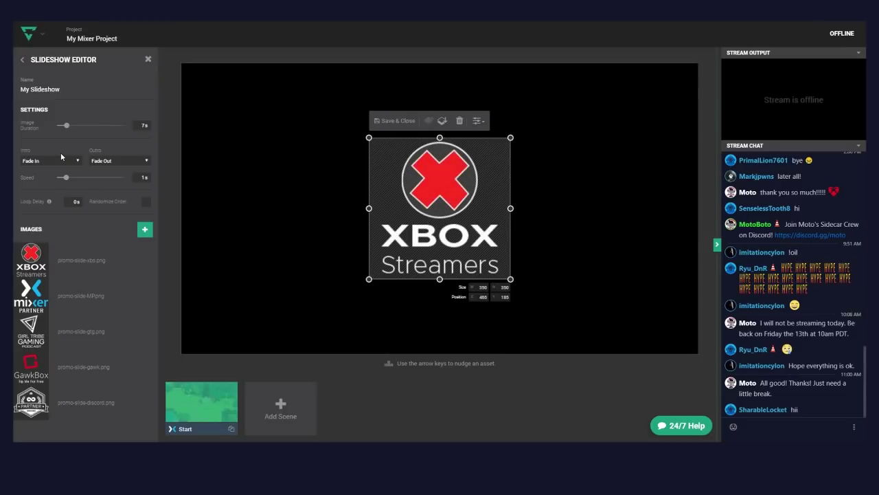
Step: Set the slideshow size to 250 × 250 and save & close the Slideshow Editor
mouse_move(107, 295)
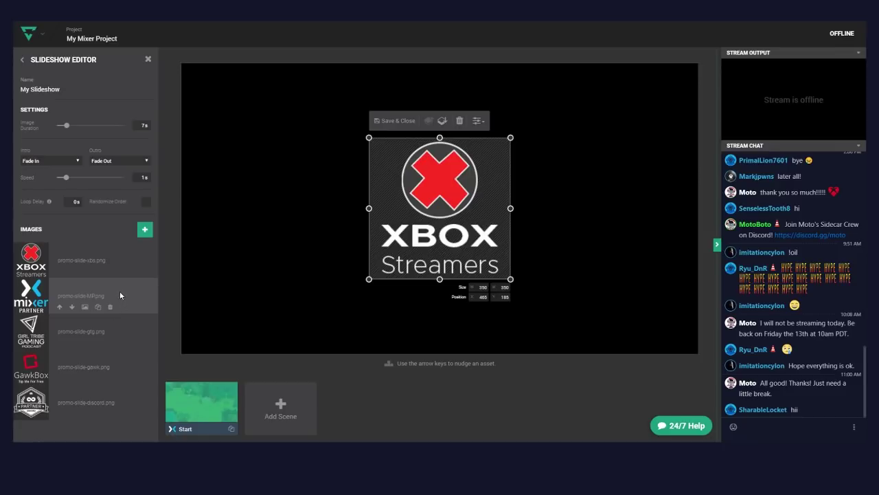
mouse_move(101, 405)
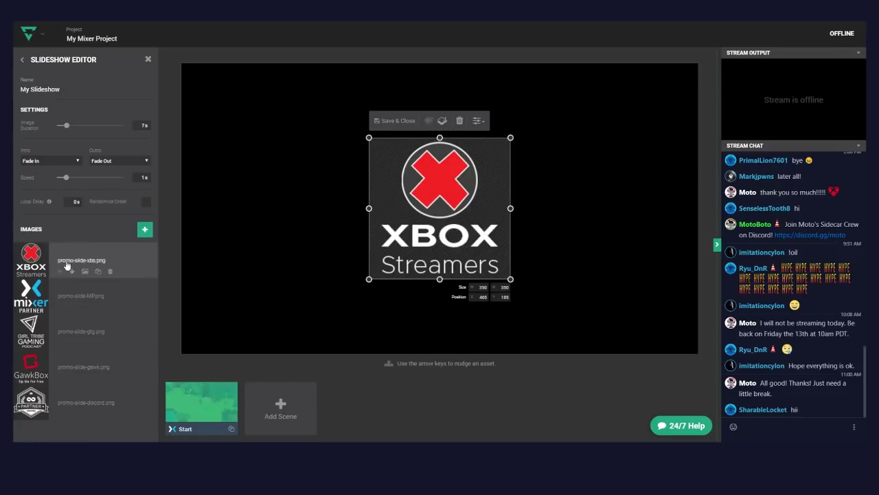
mouse_move(71, 393)
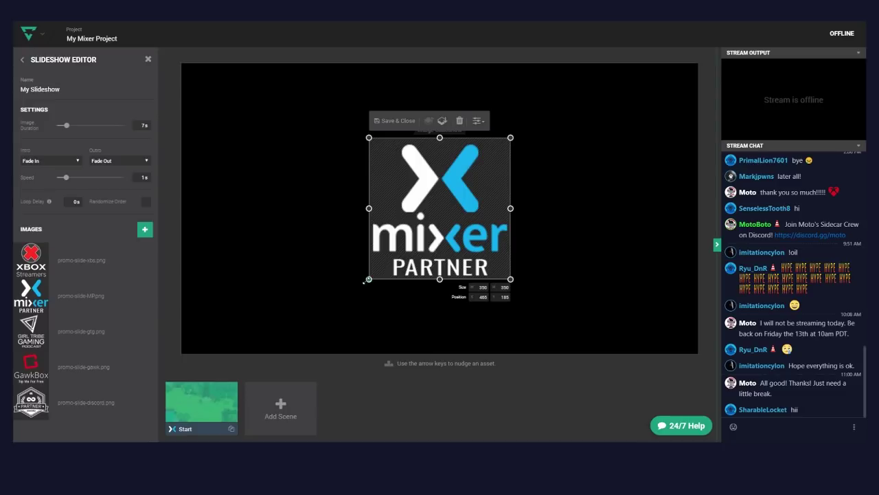
mouse_move(369, 279)
left_mouse_down()
mouse_move(388, 270)
mouse_move(341, 281)
mouse_move(353, 287)
mouse_move(369, 275)
left_mouse_up()
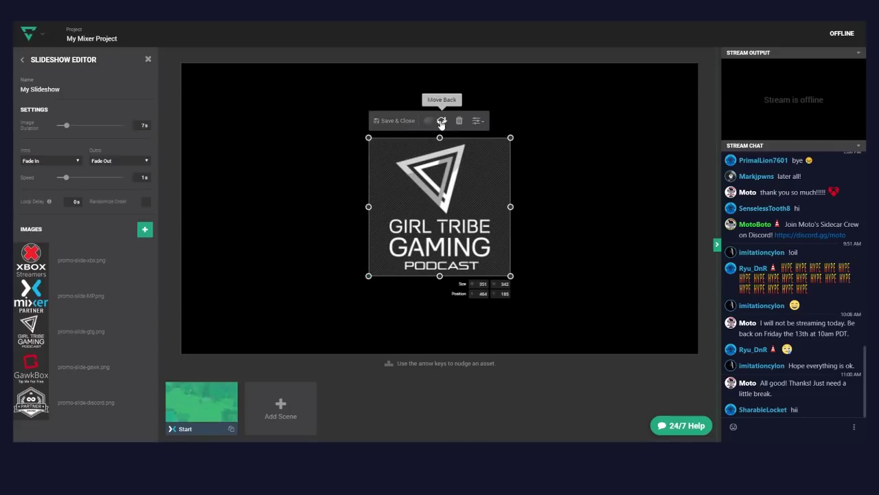
double_click(478, 284)
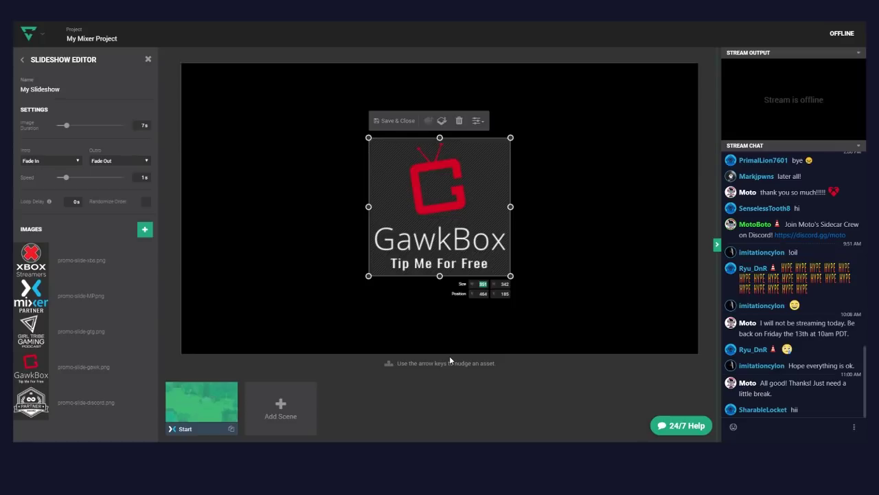
type("250")
key("Tab")
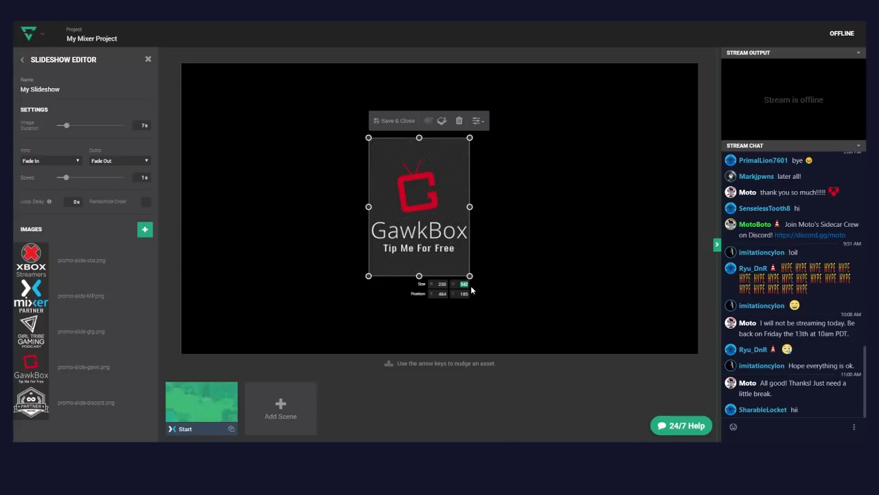
type("250")
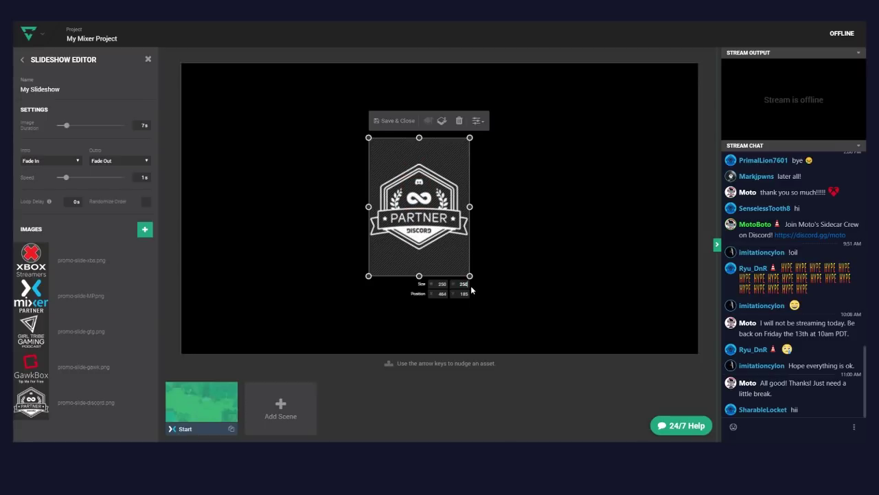
key("Return")
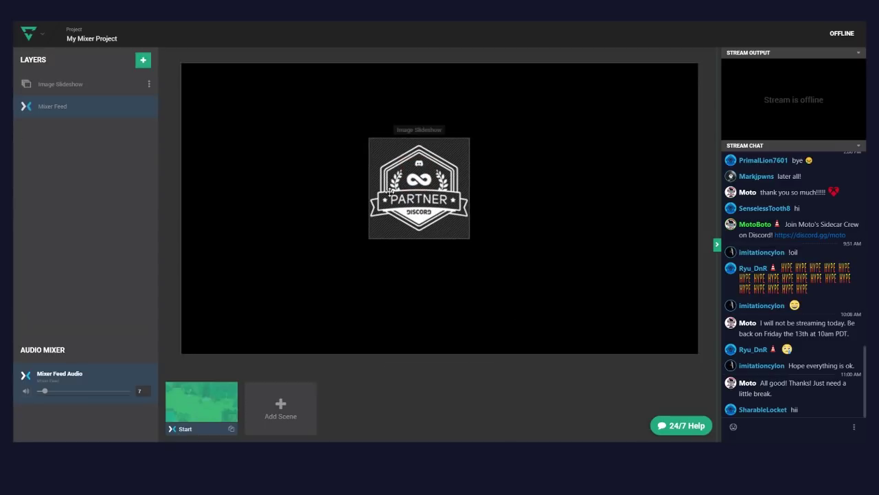
Step: Resize the promo slideshow to 150 × 150 and move it to the canvas's top-right corner
left_click_drag(409, 194, 436, 188)
left_click_drag(484, 216, 492, 214)
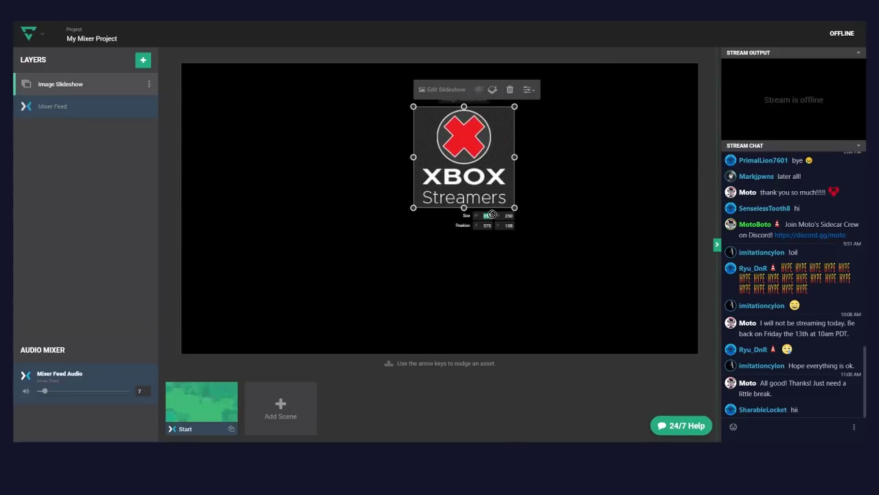
type("150")
key("Tab")
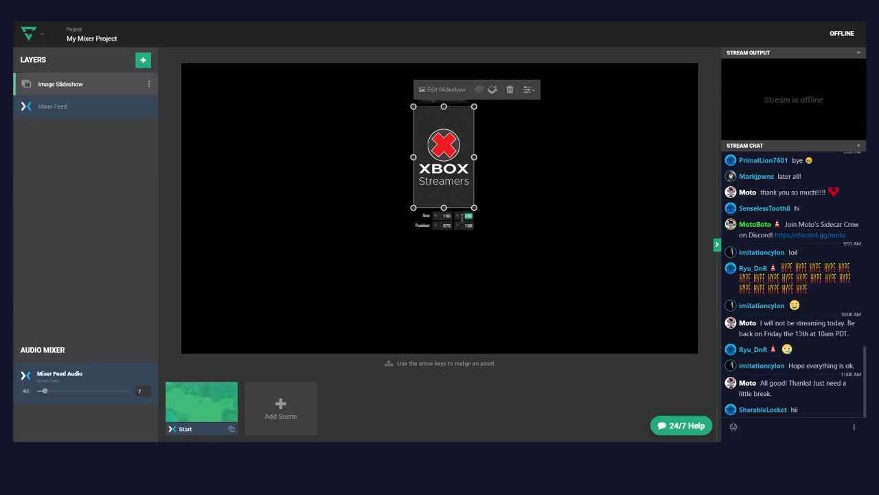
left_click(549, 221)
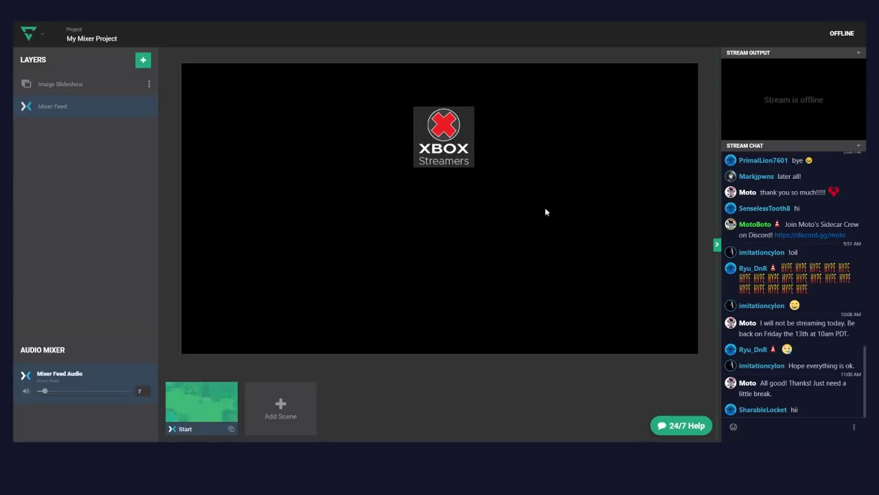
left_click_drag(441, 130, 664, 89)
left_click(577, 115)
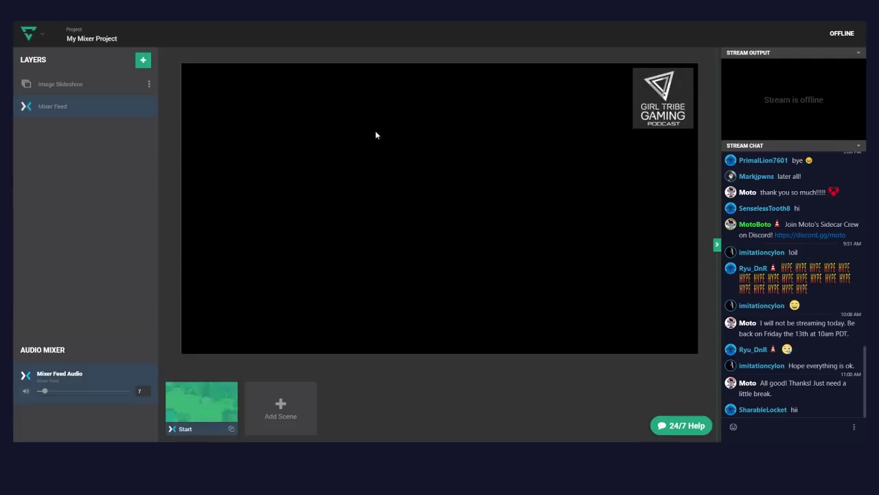
Step: Rename the Image Slideshow layer to 'Promo Slide'
left_click(67, 87)
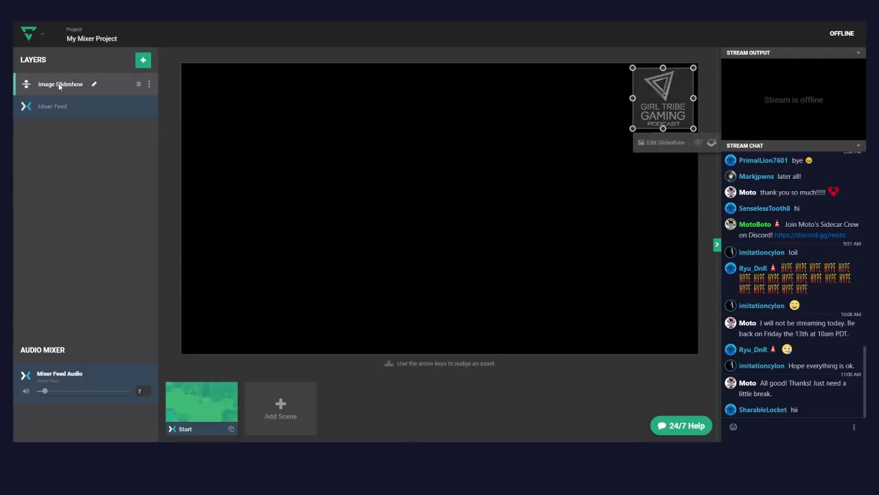
left_click(94, 84)
type("Promo Slid")
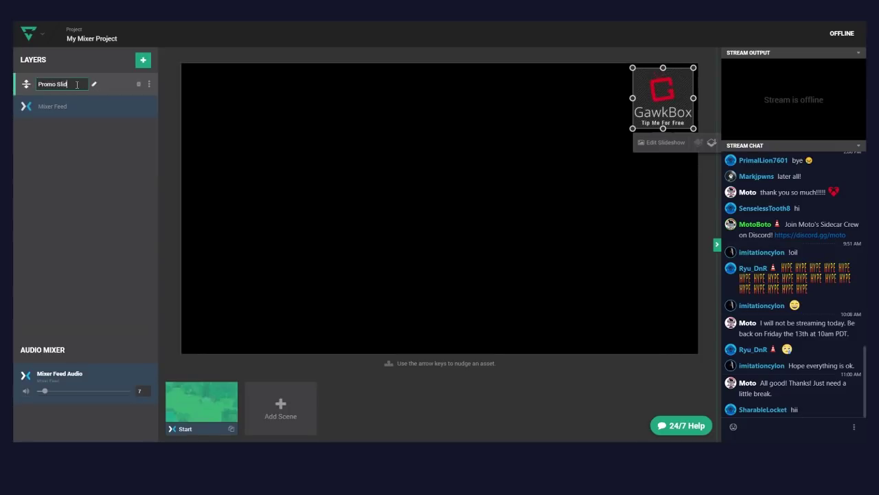
type("e")
key("Return")
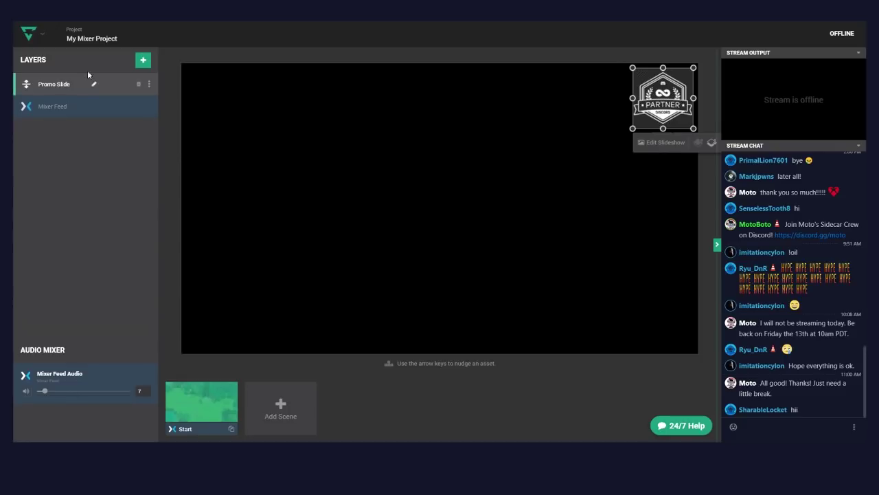
left_click(143, 61)
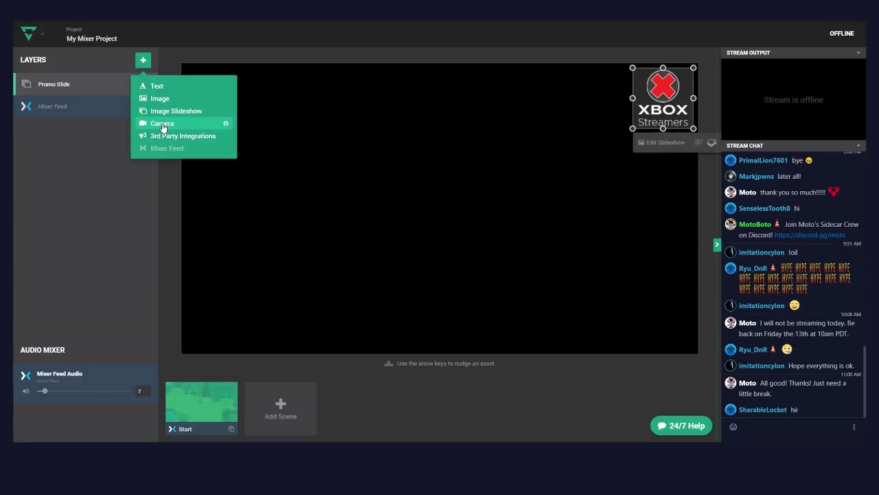
Step: Close the add-layer dropdown without adding a layer
left_click(66, 221)
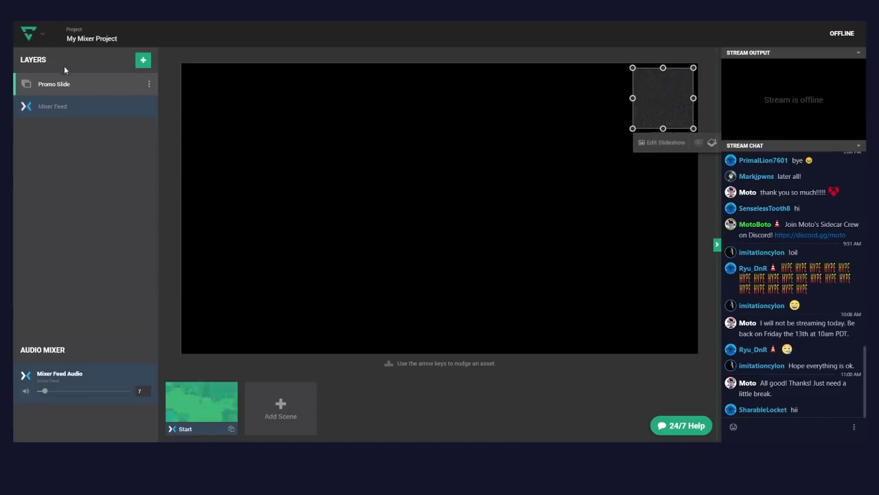
Step: Add an Image layer using the blue-stripe frame from the Mixer Overlays images
left_click(144, 61)
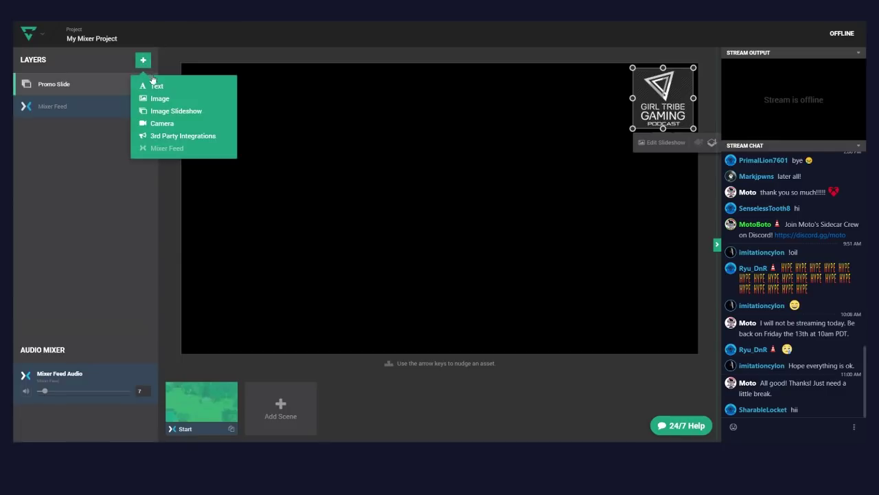
left_click(153, 98)
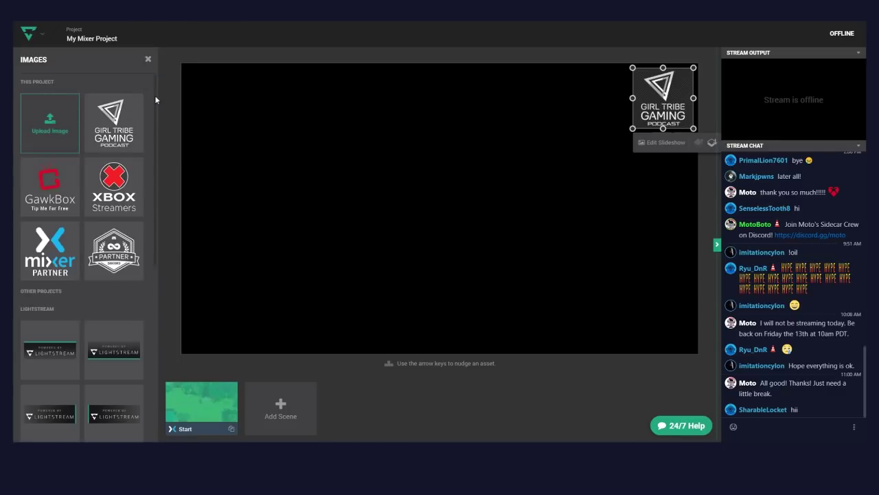
scroll(157, 168, "down", 3)
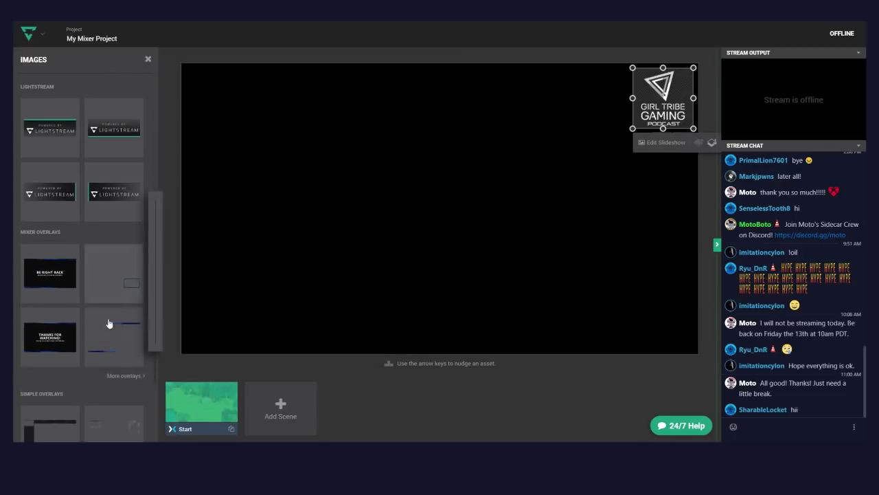
scroll(86, 372, "down", 1)
mouse_move(111, 293)
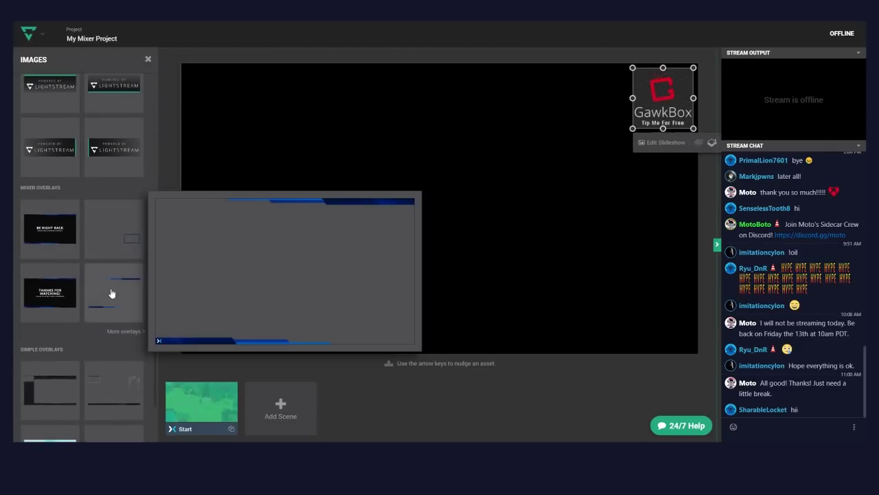
mouse_move(47, 247)
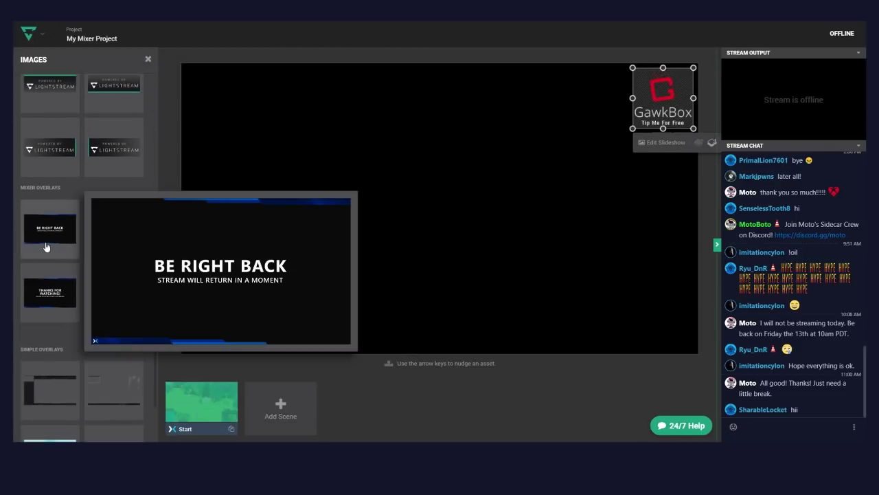
mouse_move(52, 302)
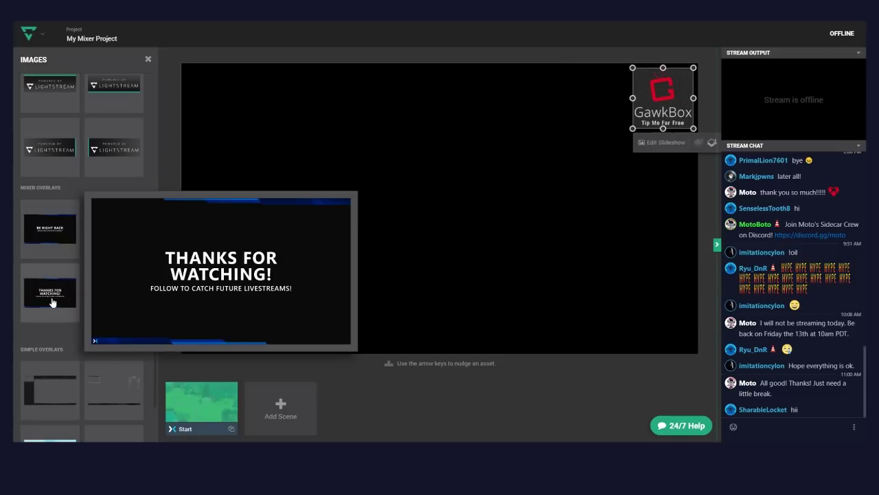
mouse_move(128, 251)
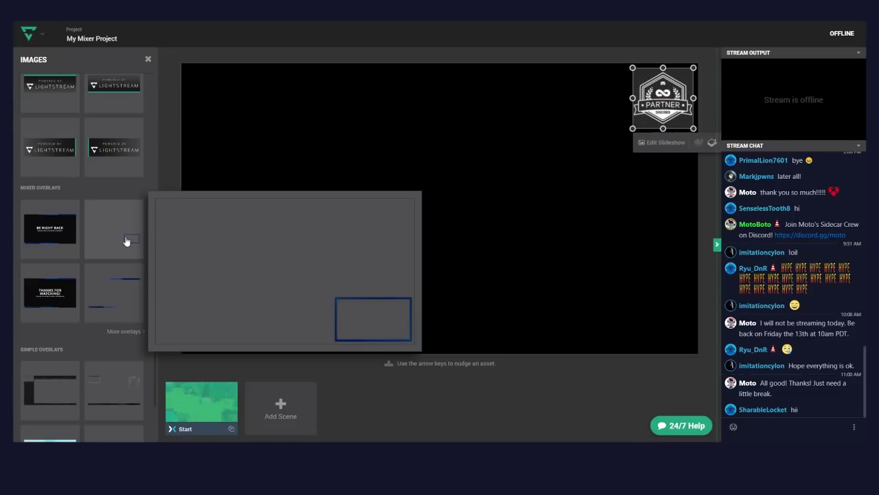
left_click(117, 290)
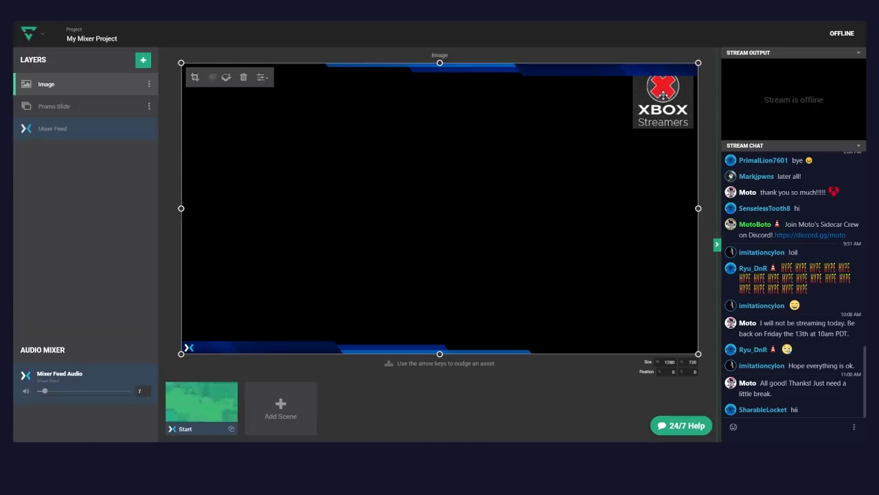
Step: Move the Mixer overlay Image layer below Promo Slide in the Layers list
mouse_move(70, 83)
mouse_move(110, 122)
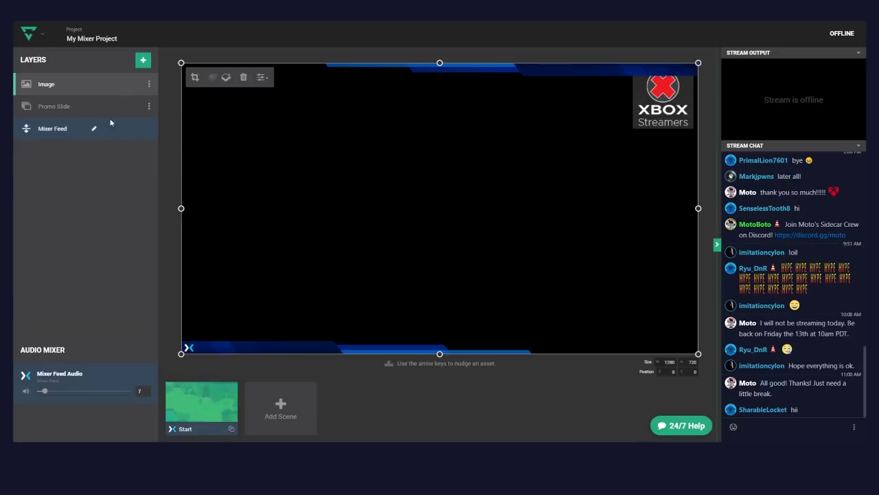
left_click(149, 84)
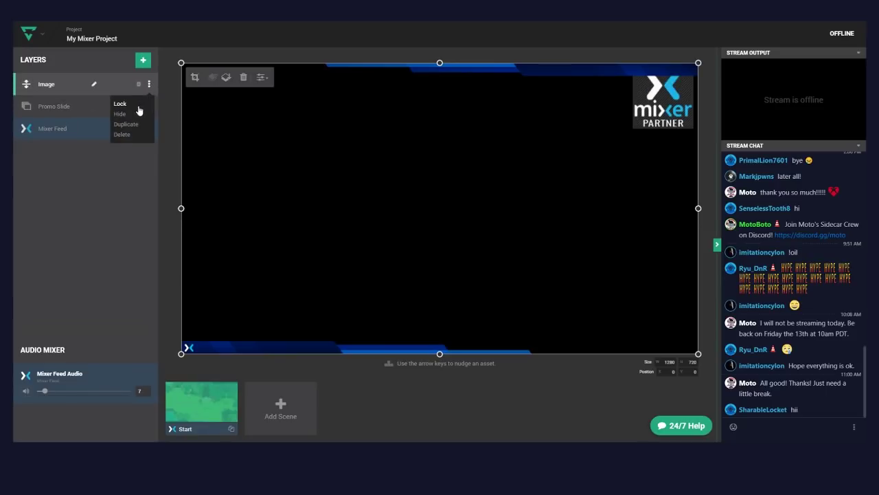
left_click(67, 173)
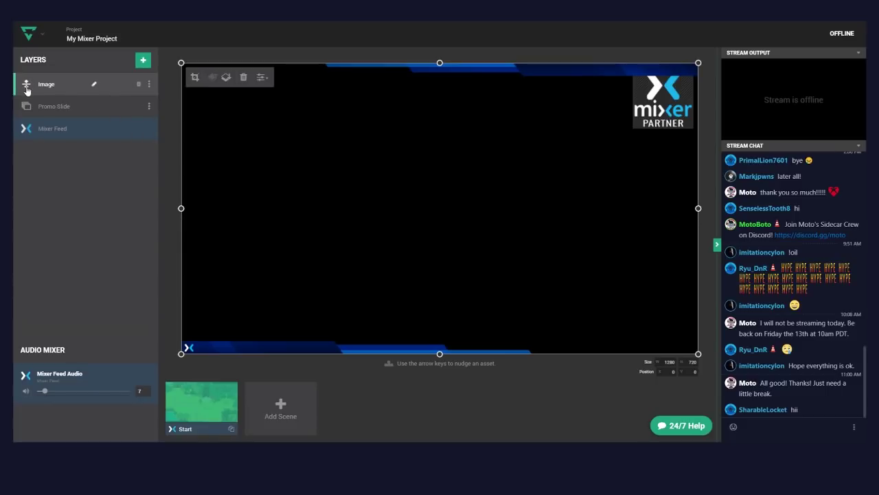
mouse_move(27, 90)
left_mouse_down()
mouse_move(29, 120)
mouse_move(28, 91)
left_mouse_up()
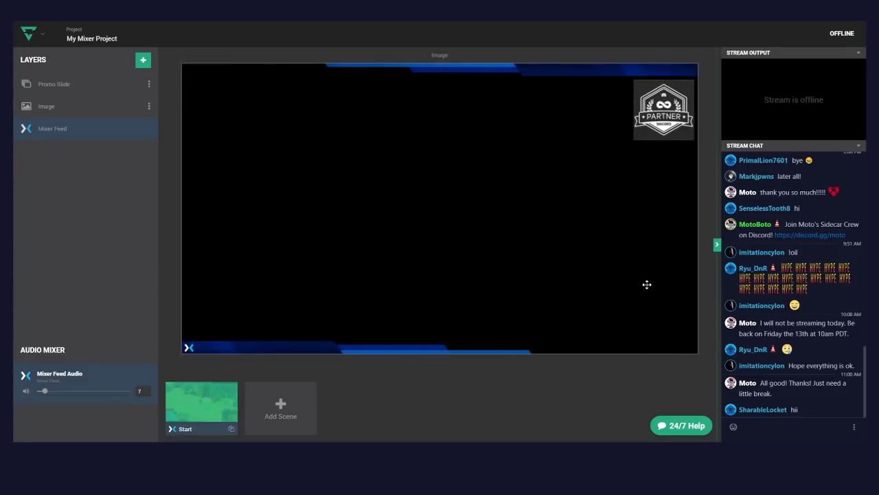
Step: Add a new empty scene and name it BRB
left_click(143, 60)
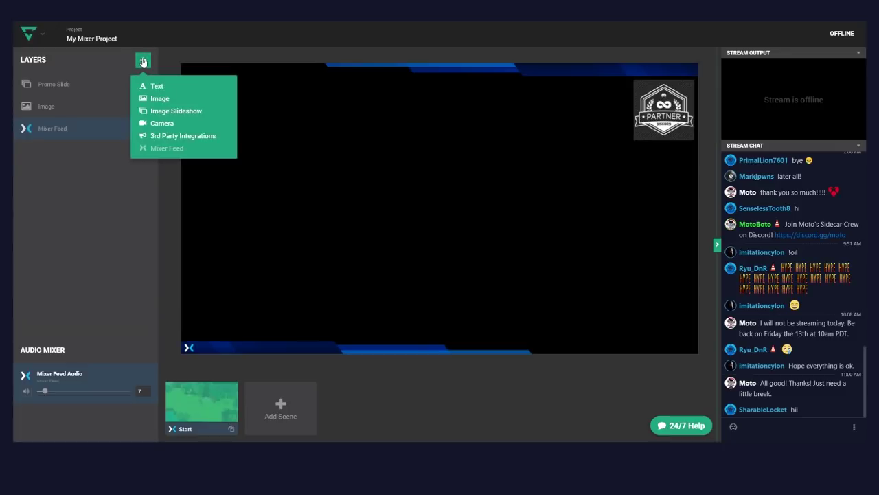
left_click(281, 408)
type("BRB")
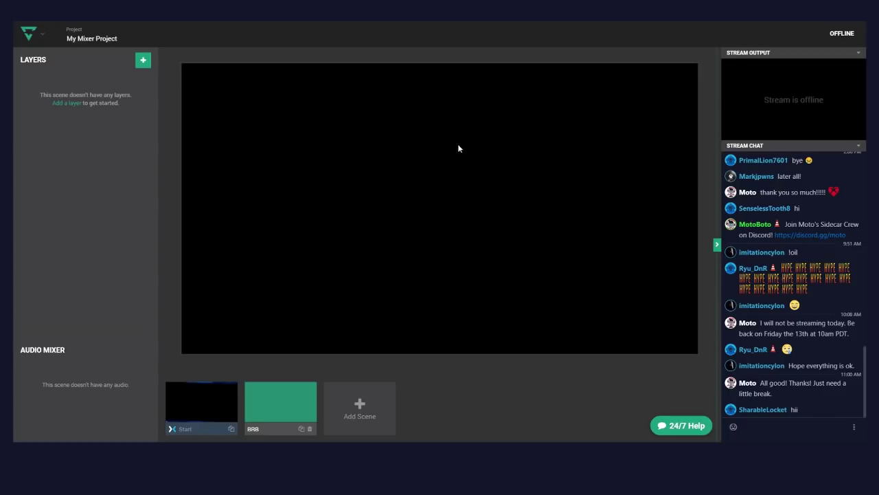
left_click(143, 60)
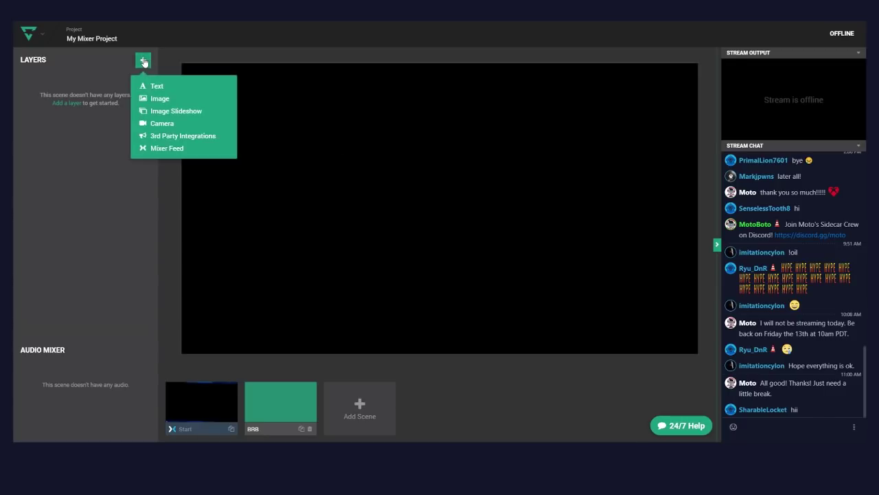
Step: Add image layers to the BRB scene by uploading background.jpg and the Moto BRB graphic
left_click(156, 97)
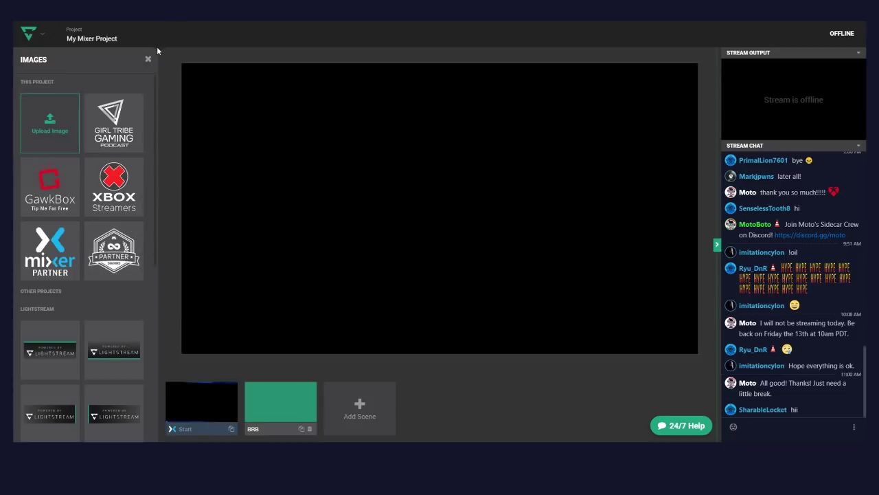
scroll(88, 211, "down", 5)
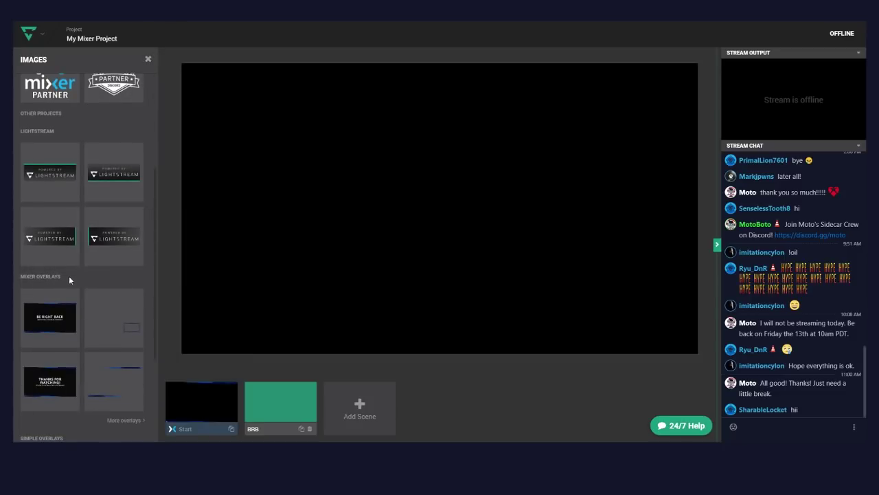
scroll(82, 296, "up", 3)
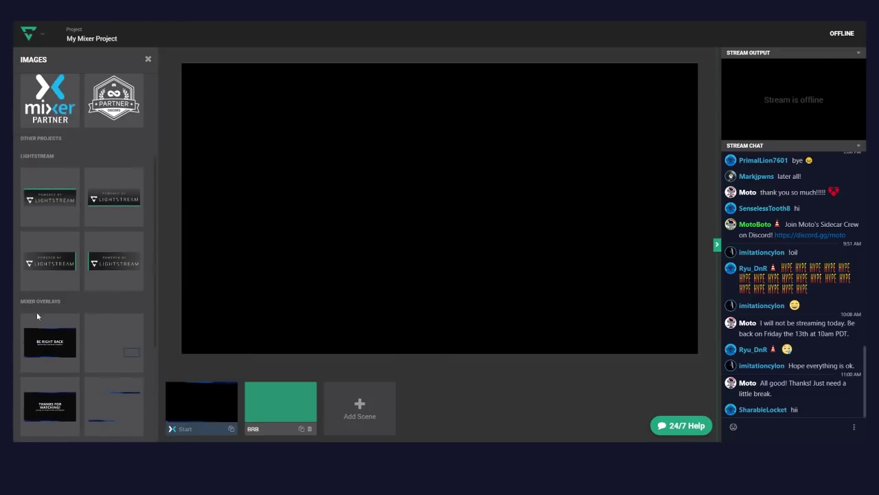
scroll(98, 270, "up", 2)
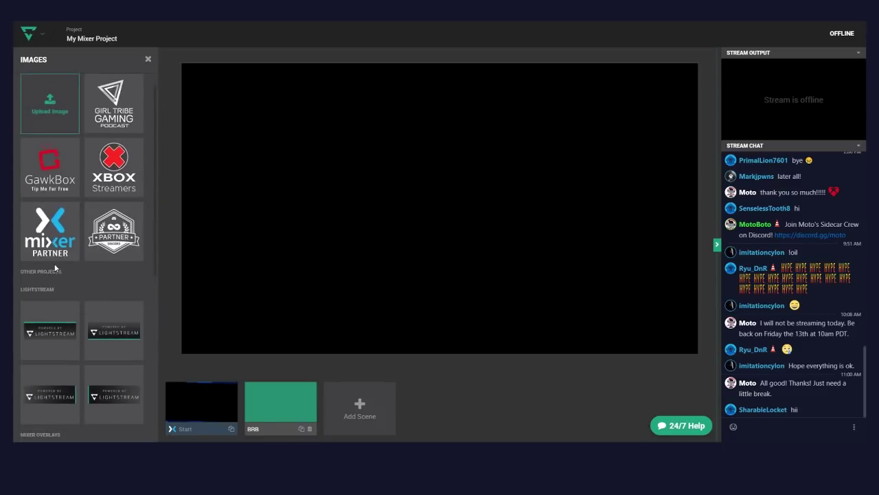
scroll(49, 219, "up", 1)
left_click(51, 126)
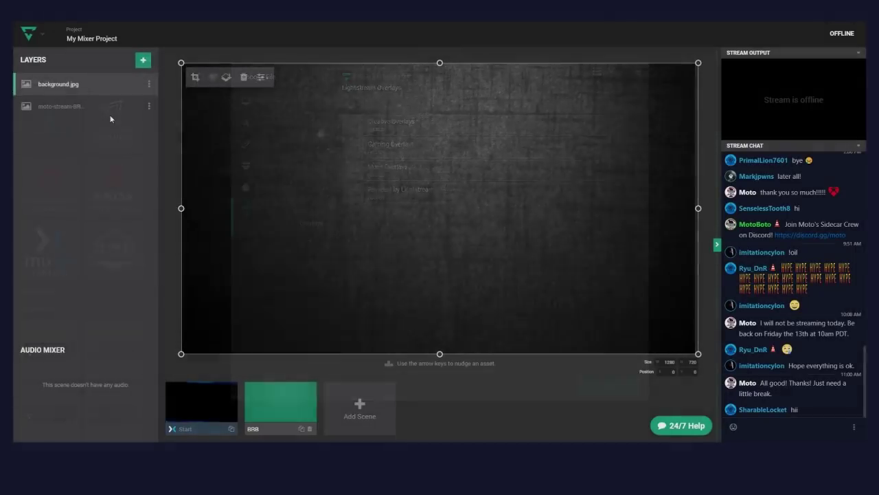
Step: Drag background.jpg below the moto-stream BRB layer, deselect, then switch back to the Start scene
left_click(69, 106)
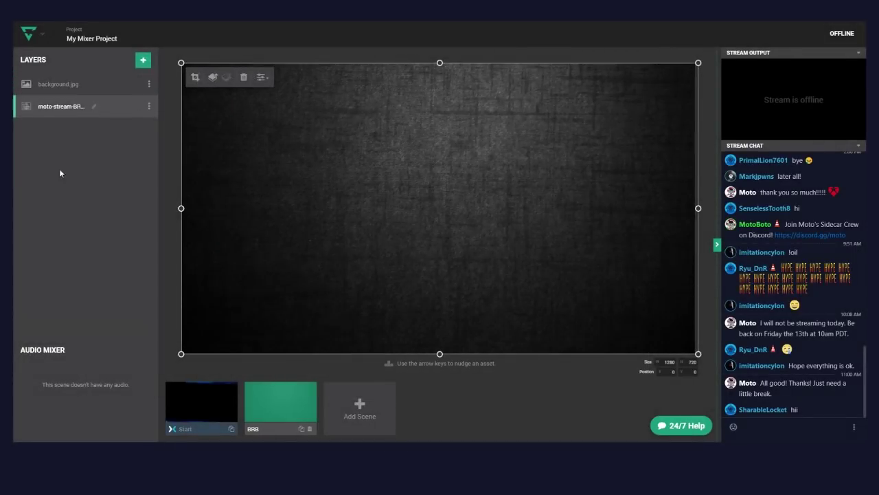
mouse_move(68, 85)
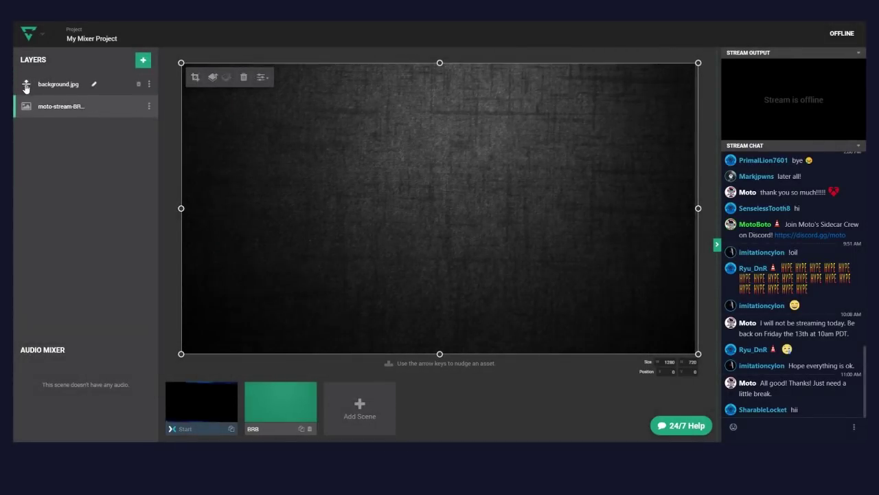
left_click_drag(25, 88, 28, 117)
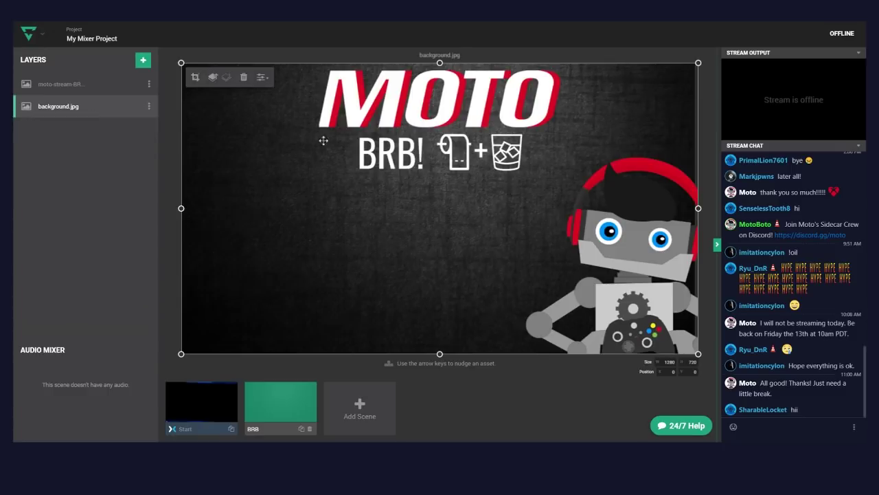
left_click(536, 398)
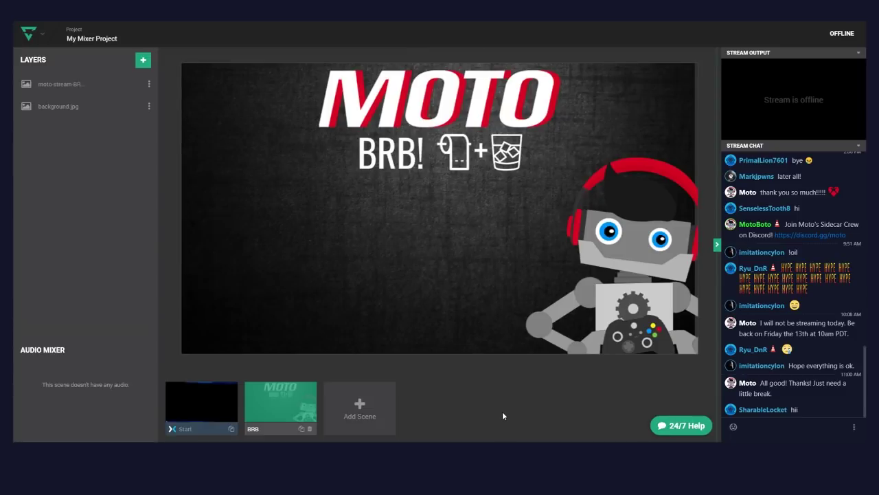
left_click(196, 402)
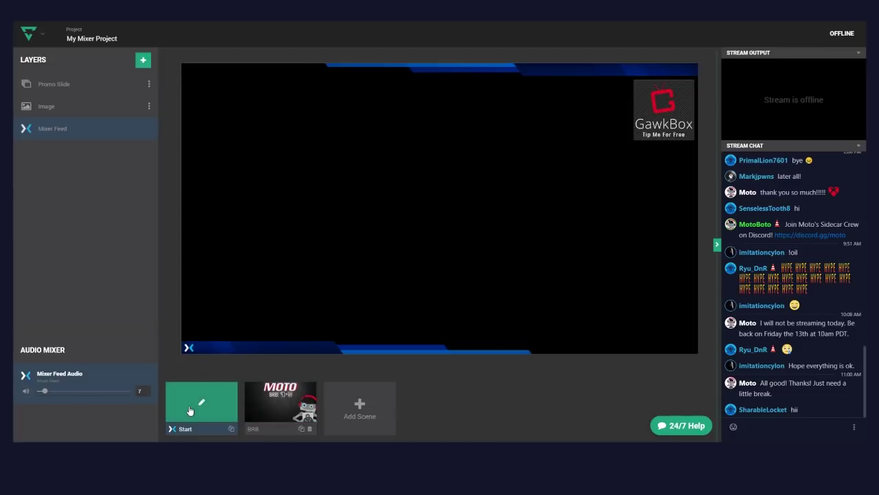